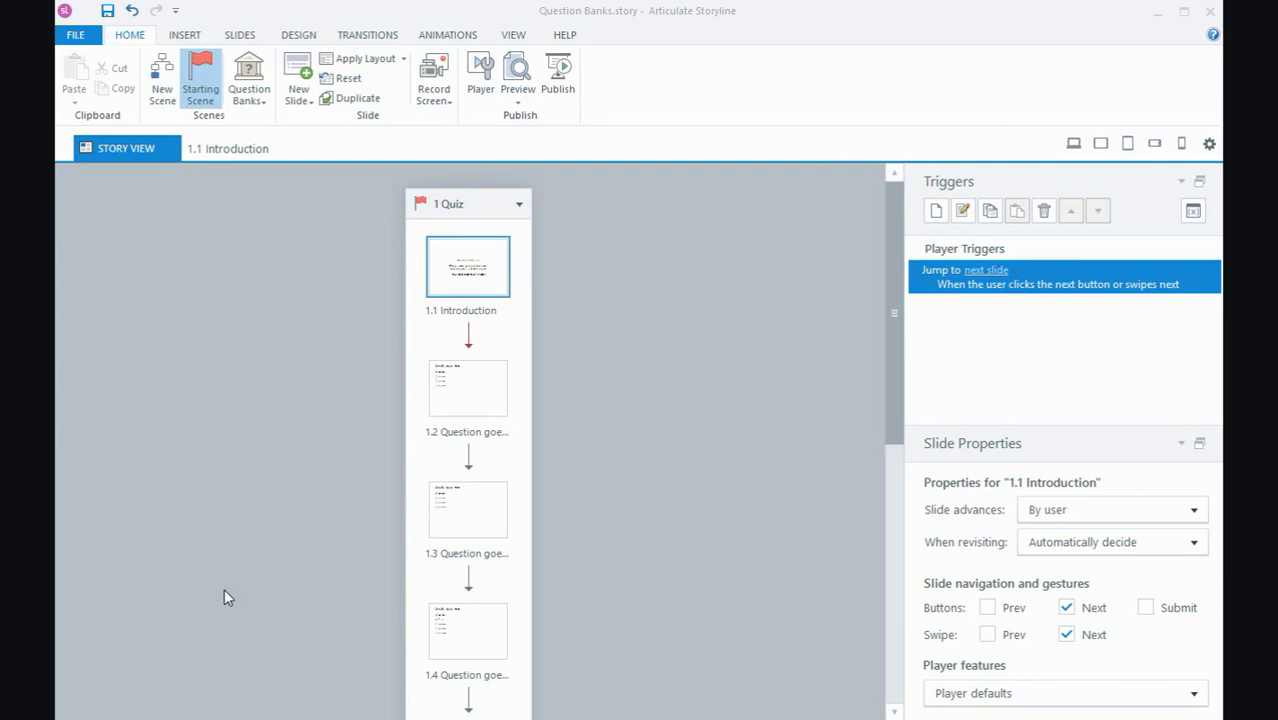
# Step: Select the 1.1 Introduction slide and return to the Home ribbon commands
pyautogui.click(480, 277)
pyautogui.moveTo(887, 267)
pyautogui.mouseDown()
pyautogui.moveTo(905, 468)
pyautogui.moveTo(893, 248)
pyautogui.mouseUp()
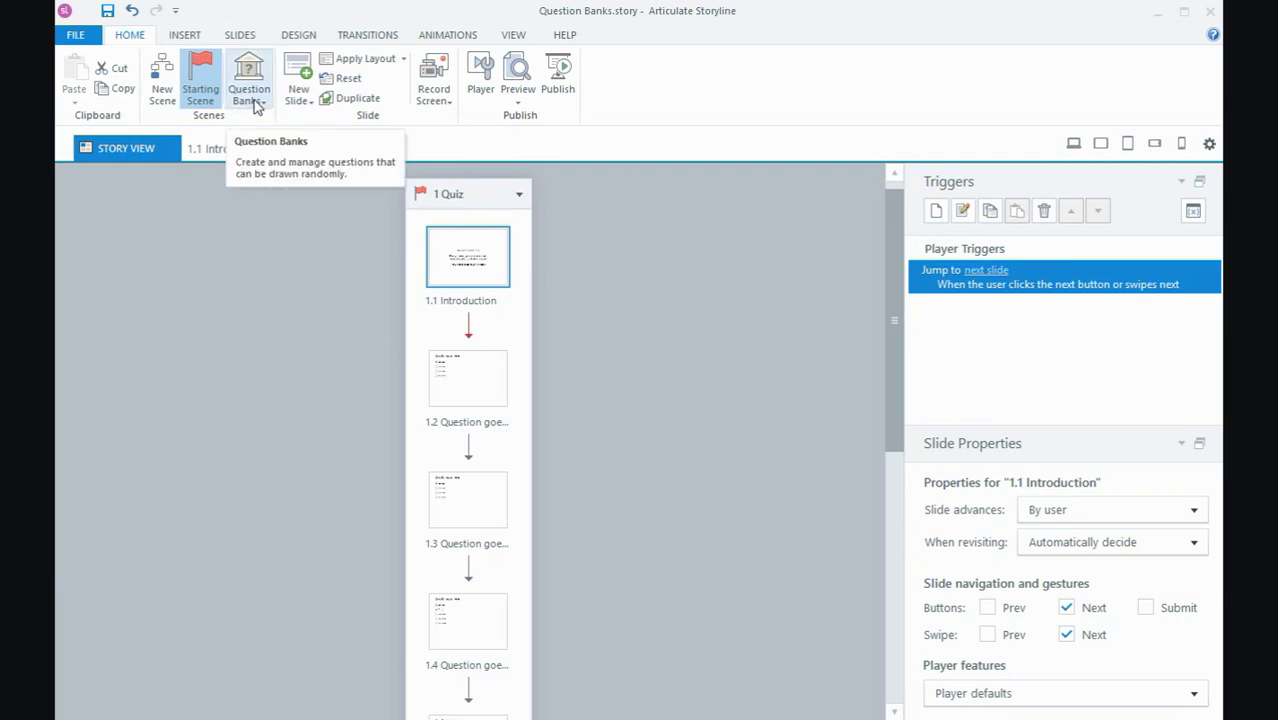
pyautogui.click(240, 34)
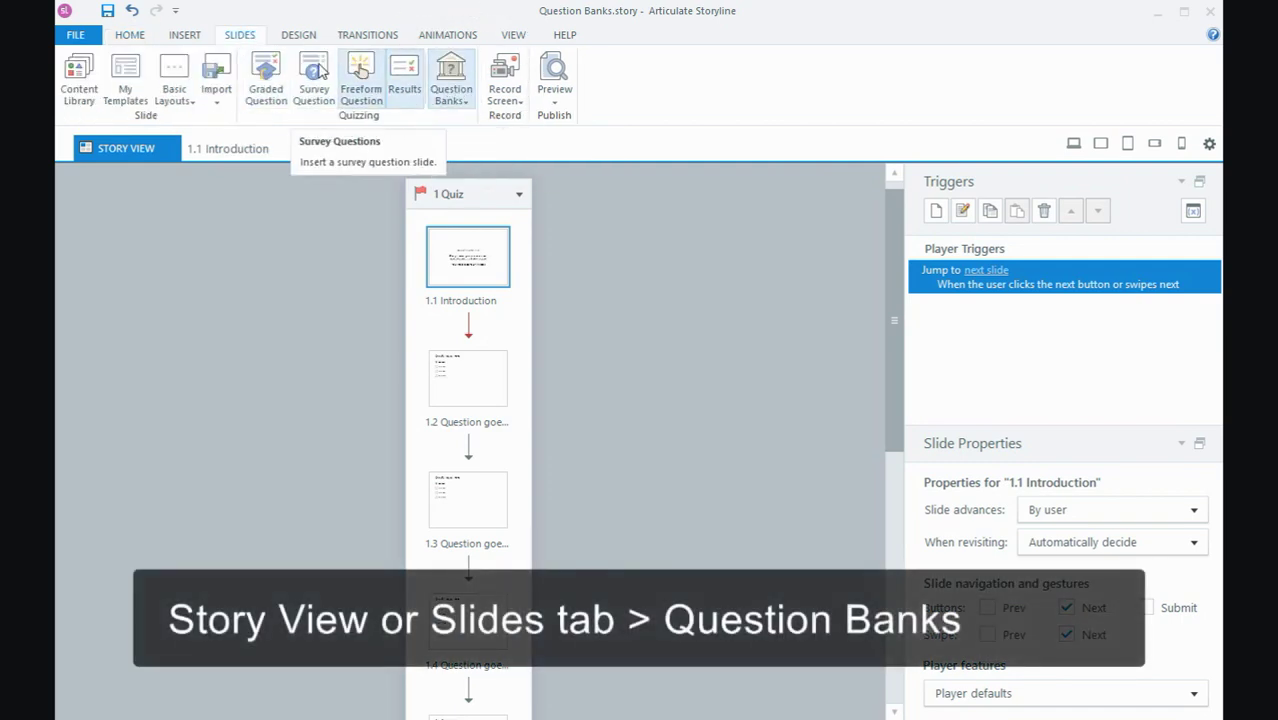
pyautogui.click(130, 34)
# Step: Create a new question bank named 'Tutorial'
pyautogui.click(259, 108)
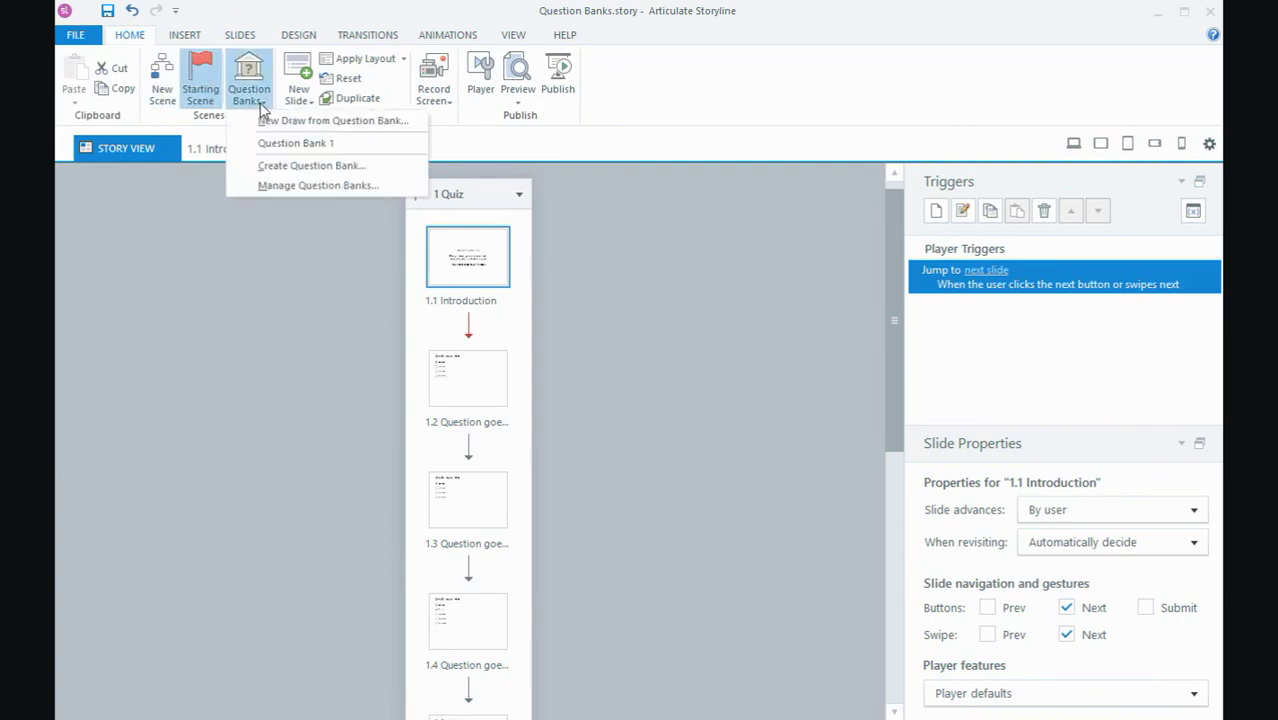
pyautogui.click(254, 172)
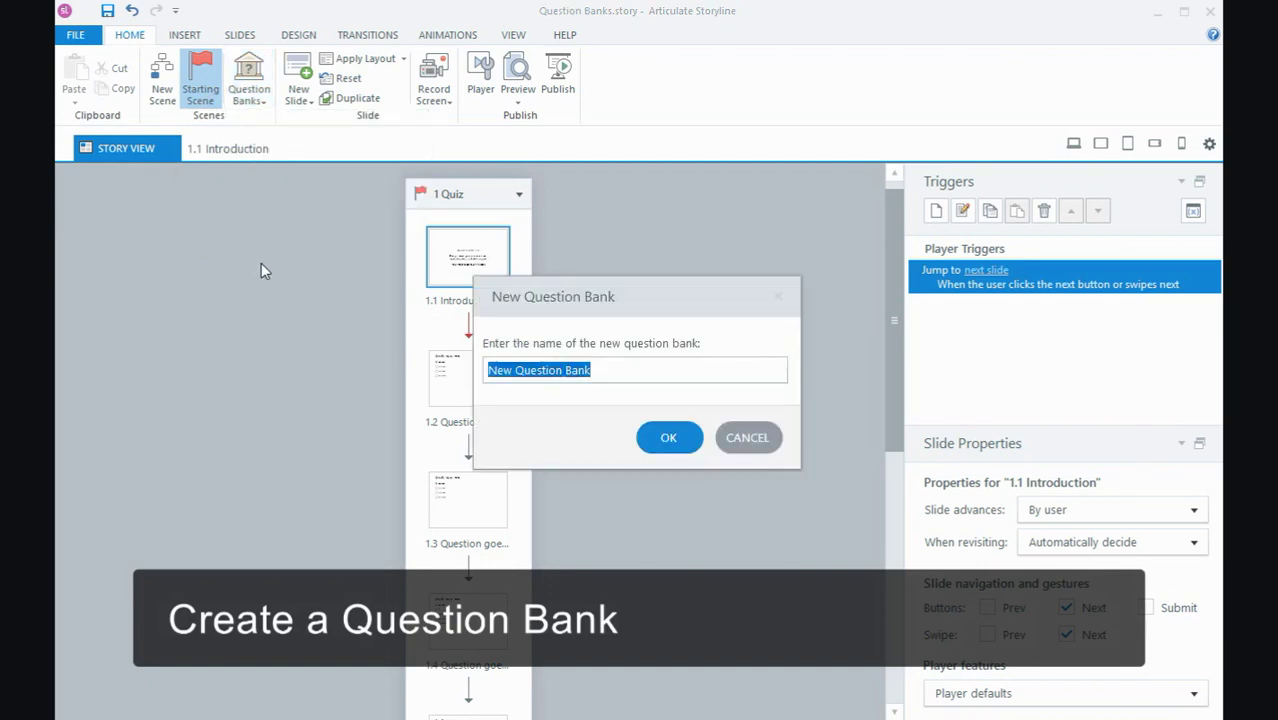
pyautogui.write('Tutori')
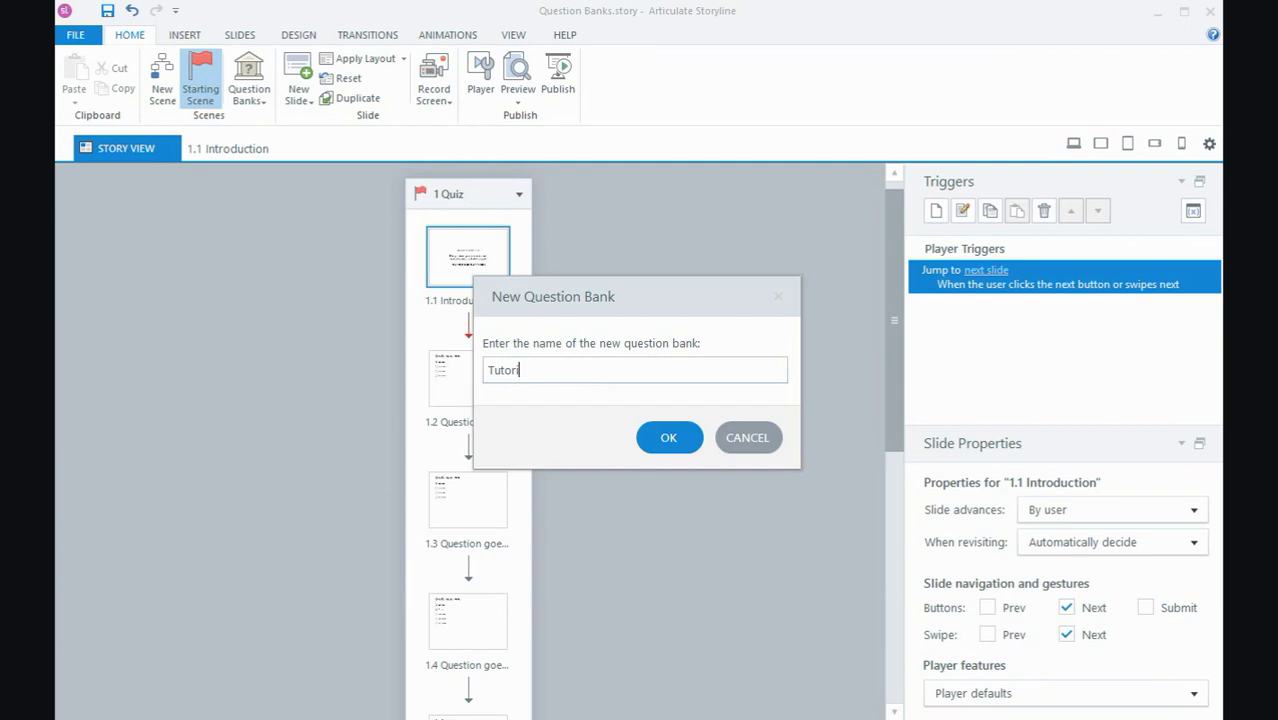
pyautogui.write('al')
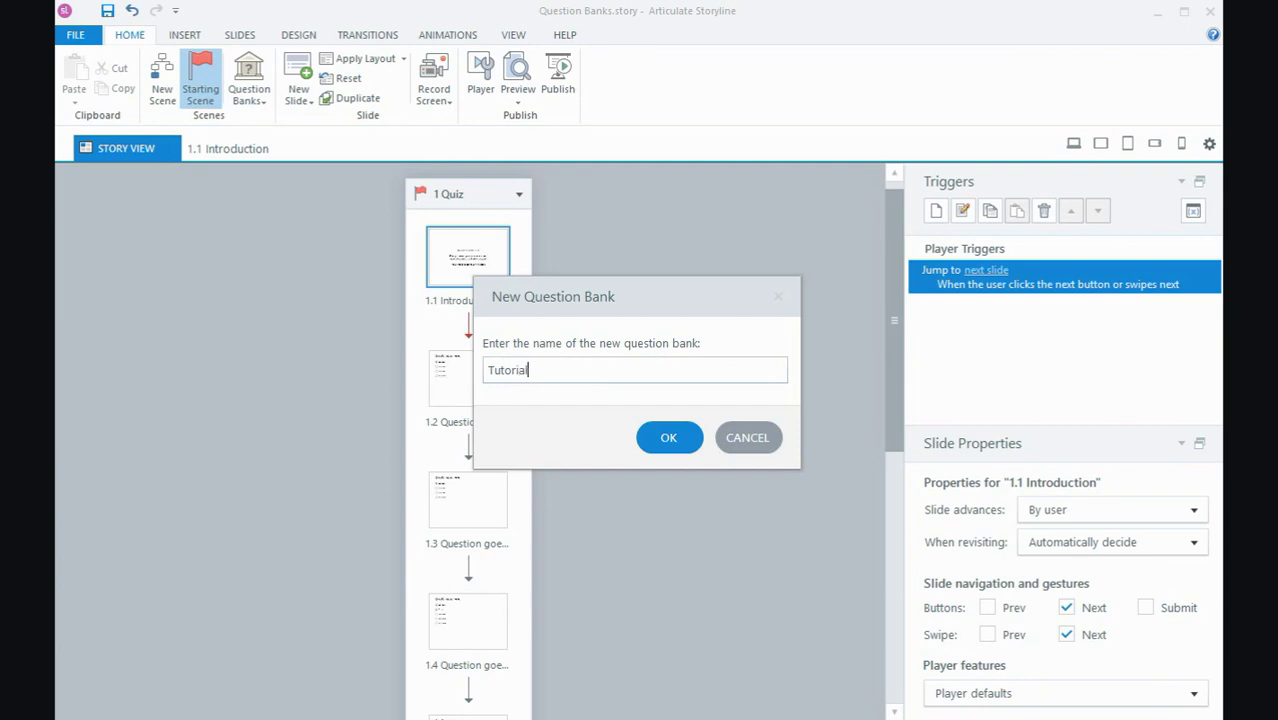
pyautogui.click(683, 441)
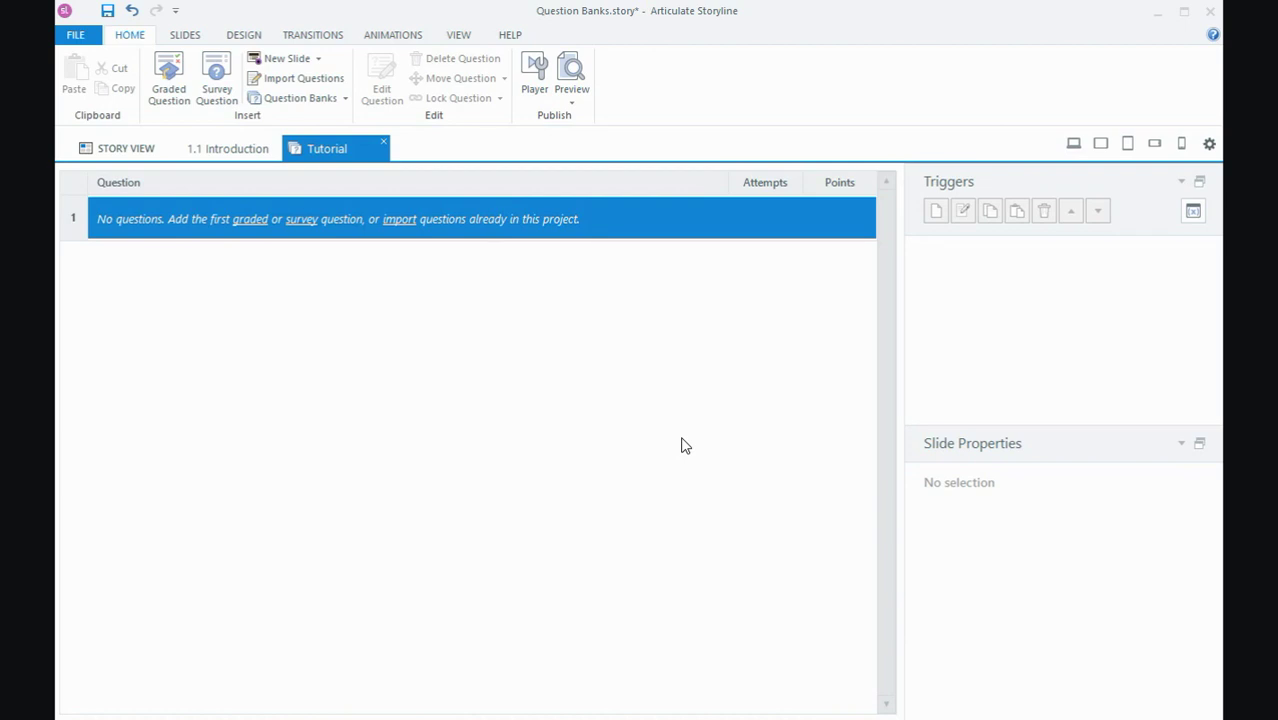
# Step: Start importing questions into the bank with 'Move questions into question bank' selected
pyautogui.click(251, 228)
pyautogui.click(400, 222)
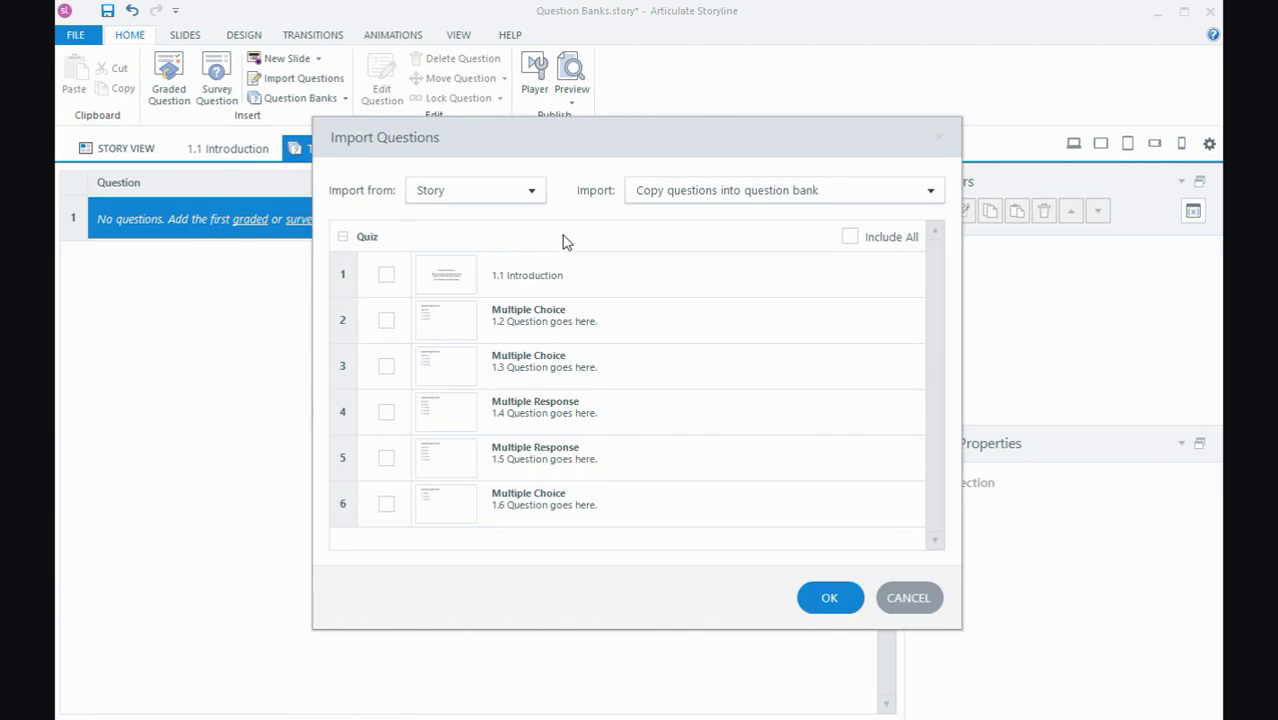
pyautogui.click(630, 199)
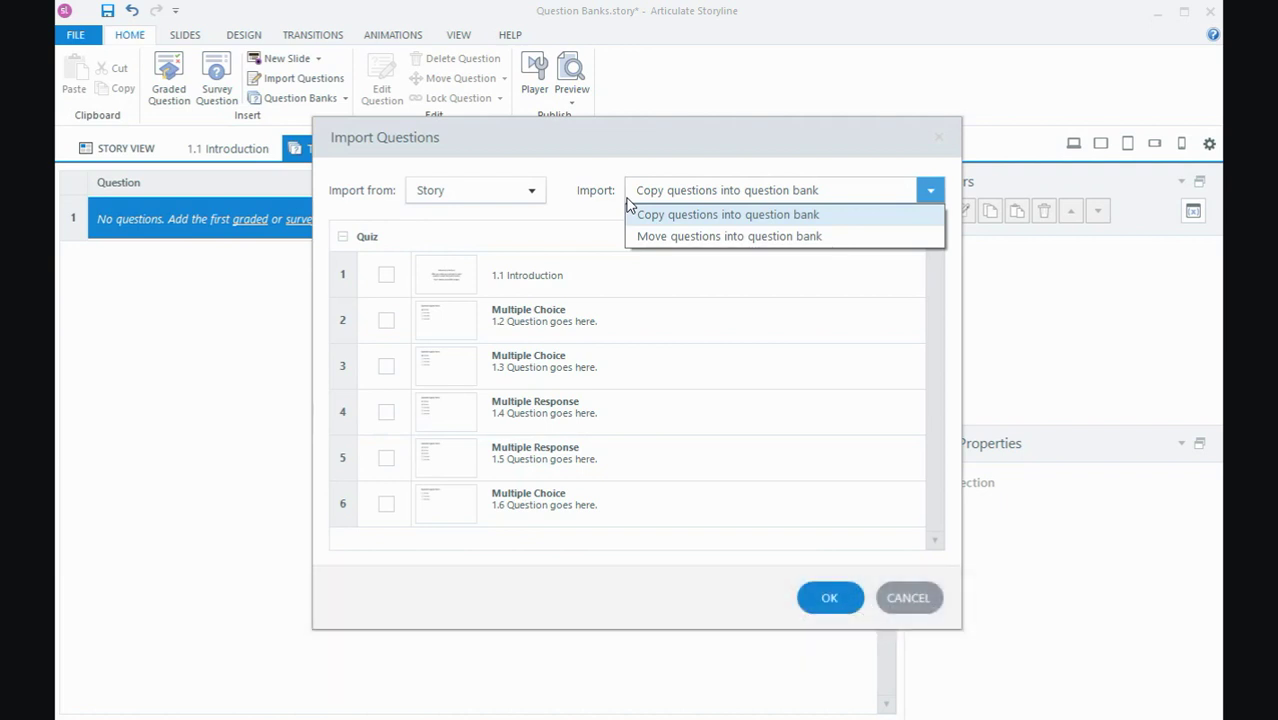
pyautogui.click(632, 236)
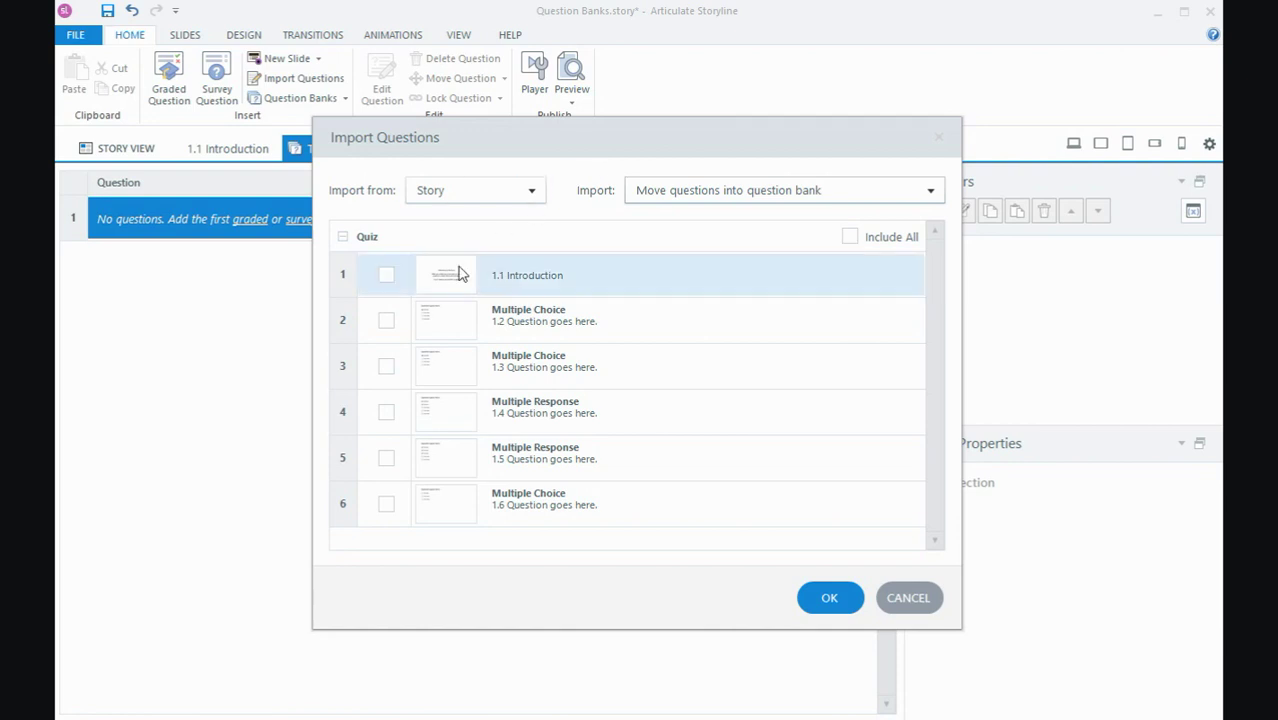
# Step: Check question slides 1.2 through 1.6 and confirm moving them into Tutorial
pyautogui.click(386, 320)
pyautogui.click(386, 366)
pyautogui.click(386, 412)
pyautogui.click(386, 458)
pyautogui.click(386, 504)
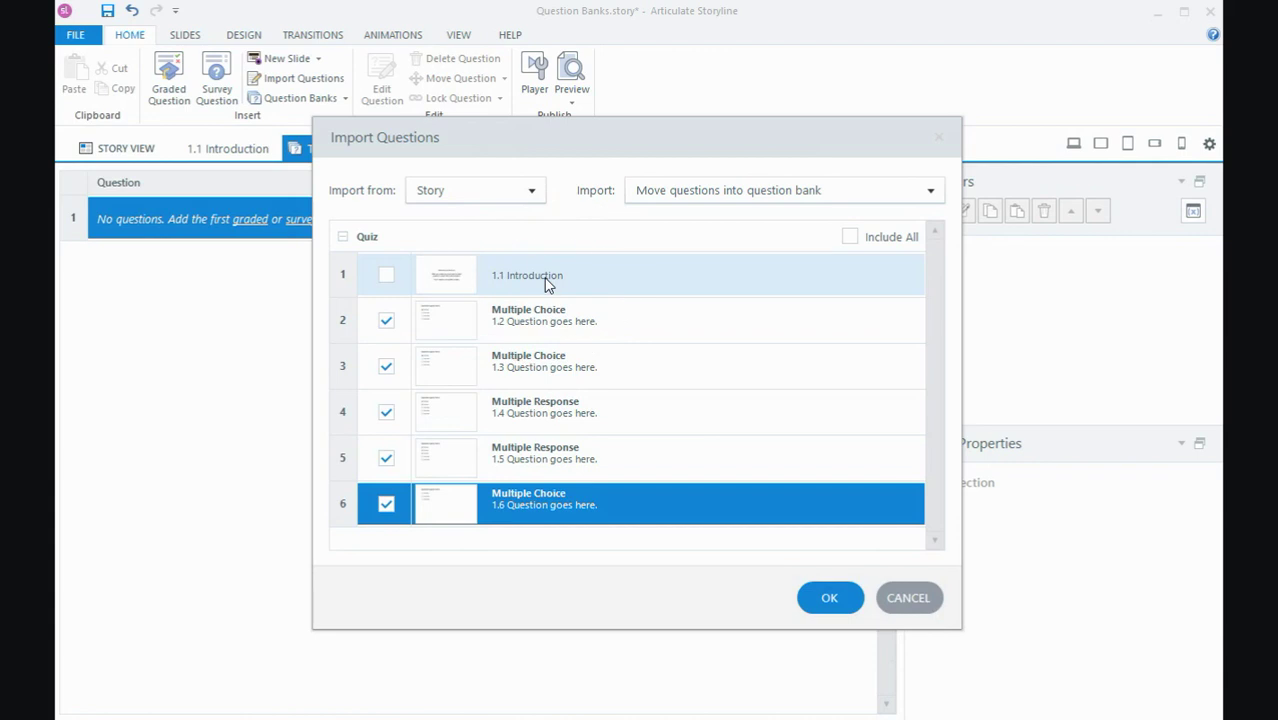
pyautogui.click(818, 604)
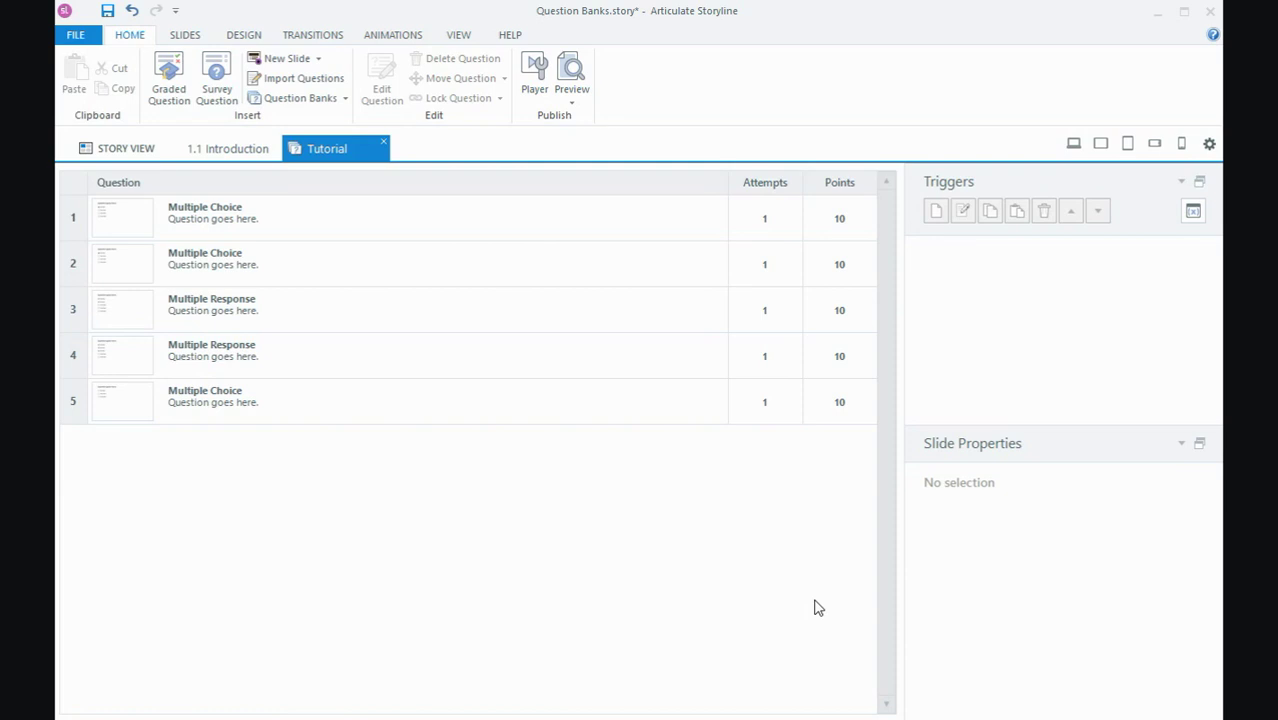
pyautogui.click(769, 220)
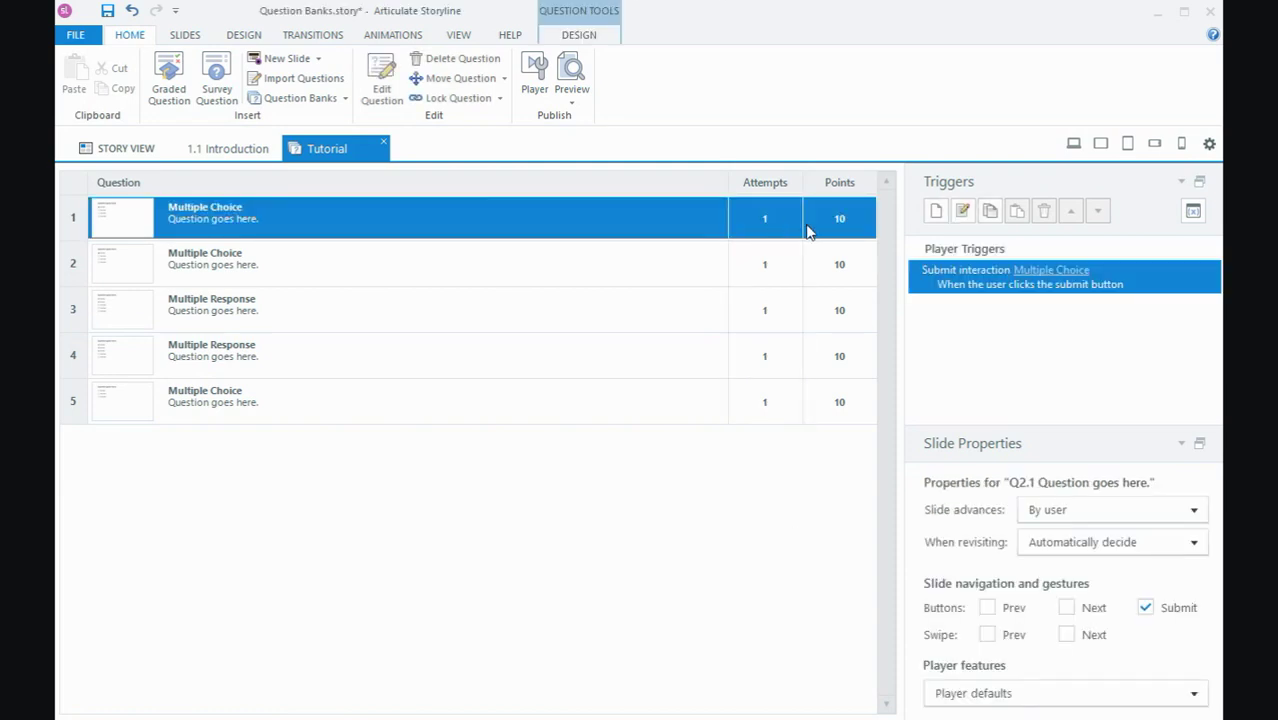
pyautogui.doubleClick(326, 216)
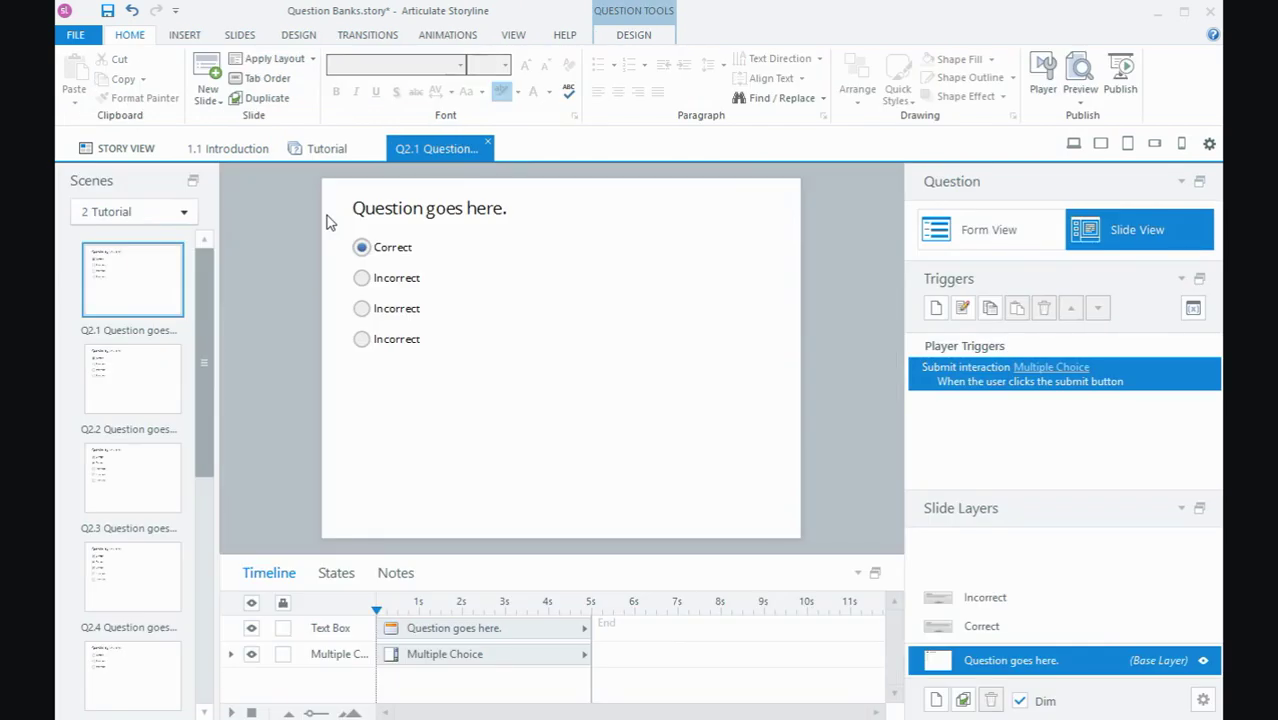
pyautogui.click(487, 142)
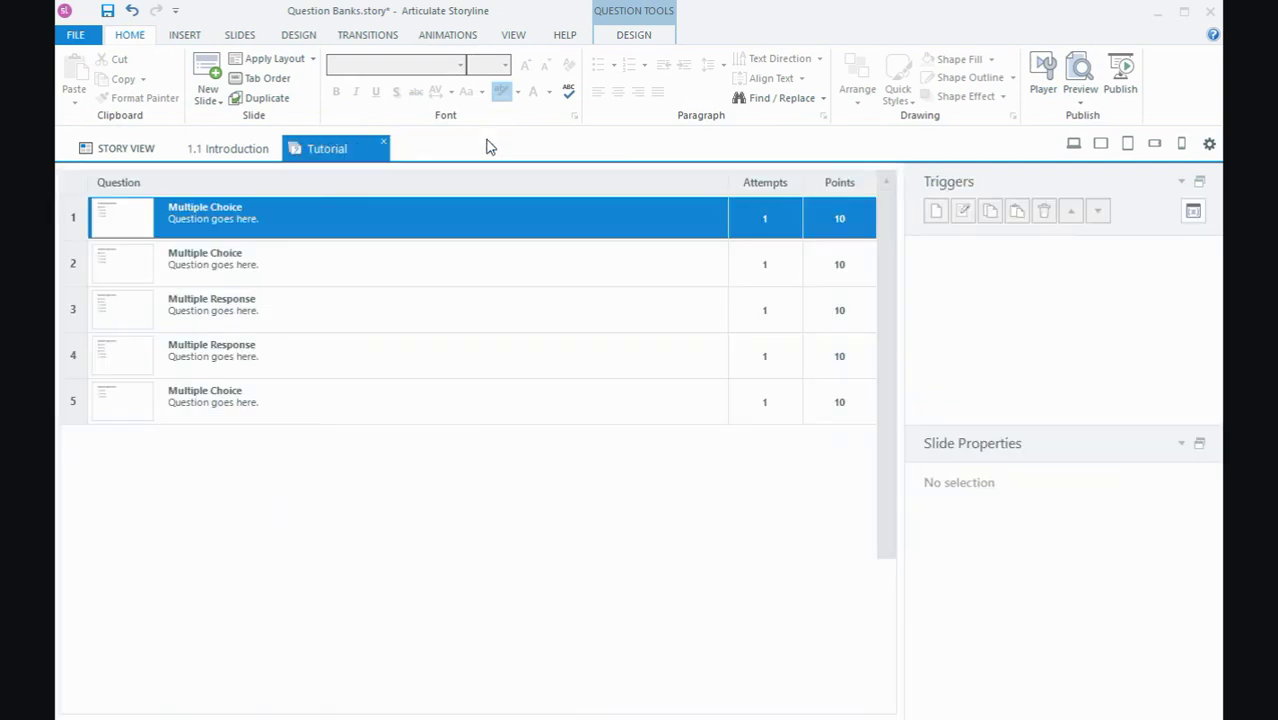
# Step: Close the Tutorial bank, open the 1.1 Introduction slide from Story View, and save
pyautogui.click(382, 148)
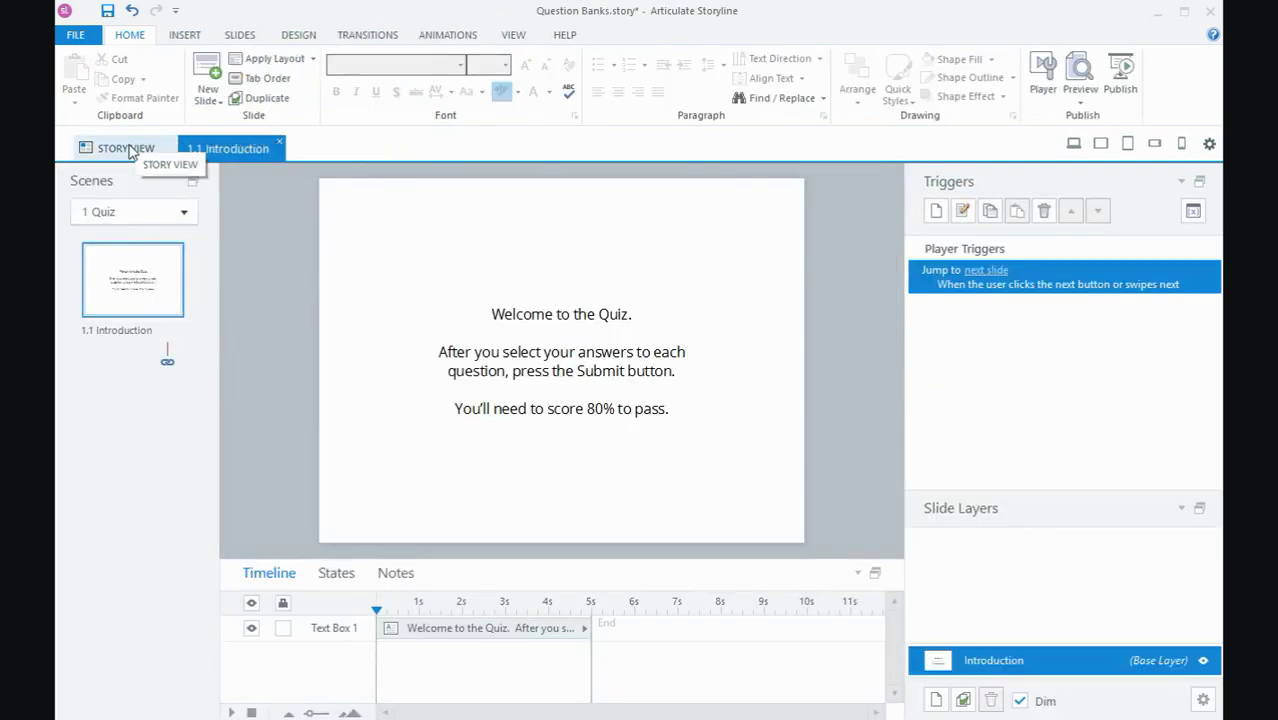
pyautogui.click(128, 150)
pyautogui.click(478, 392)
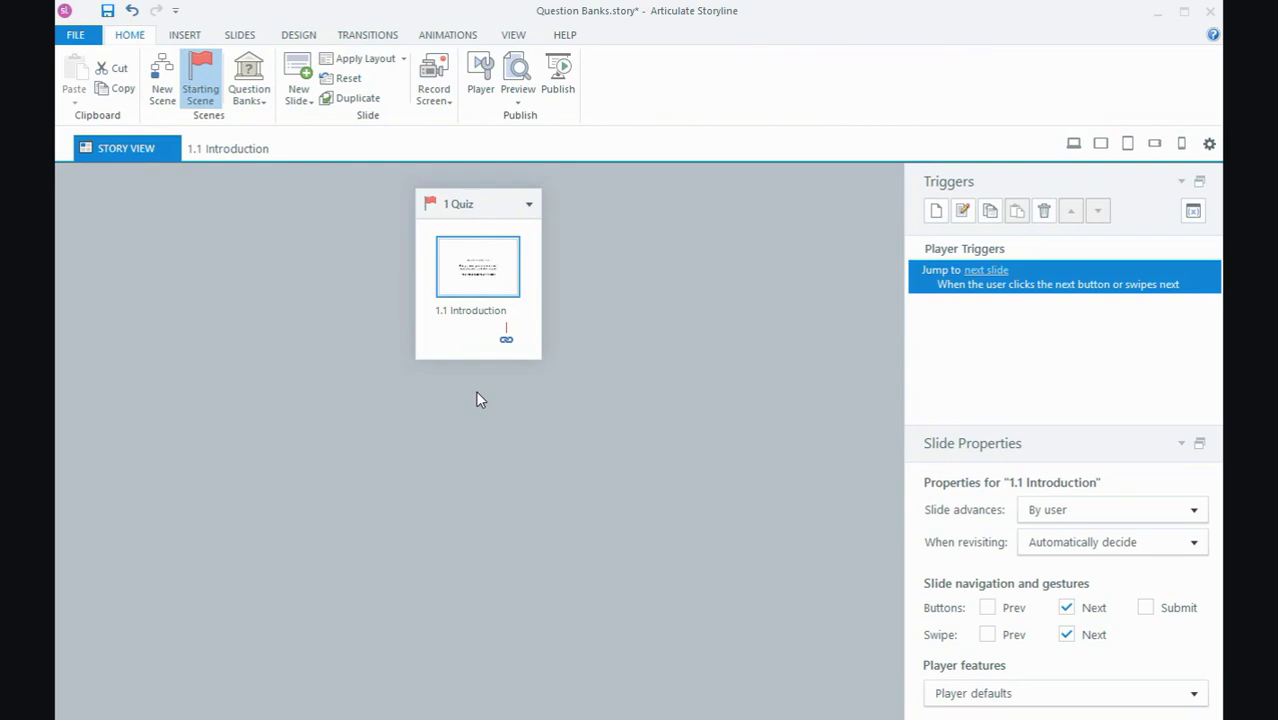
pyautogui.click(234, 150)
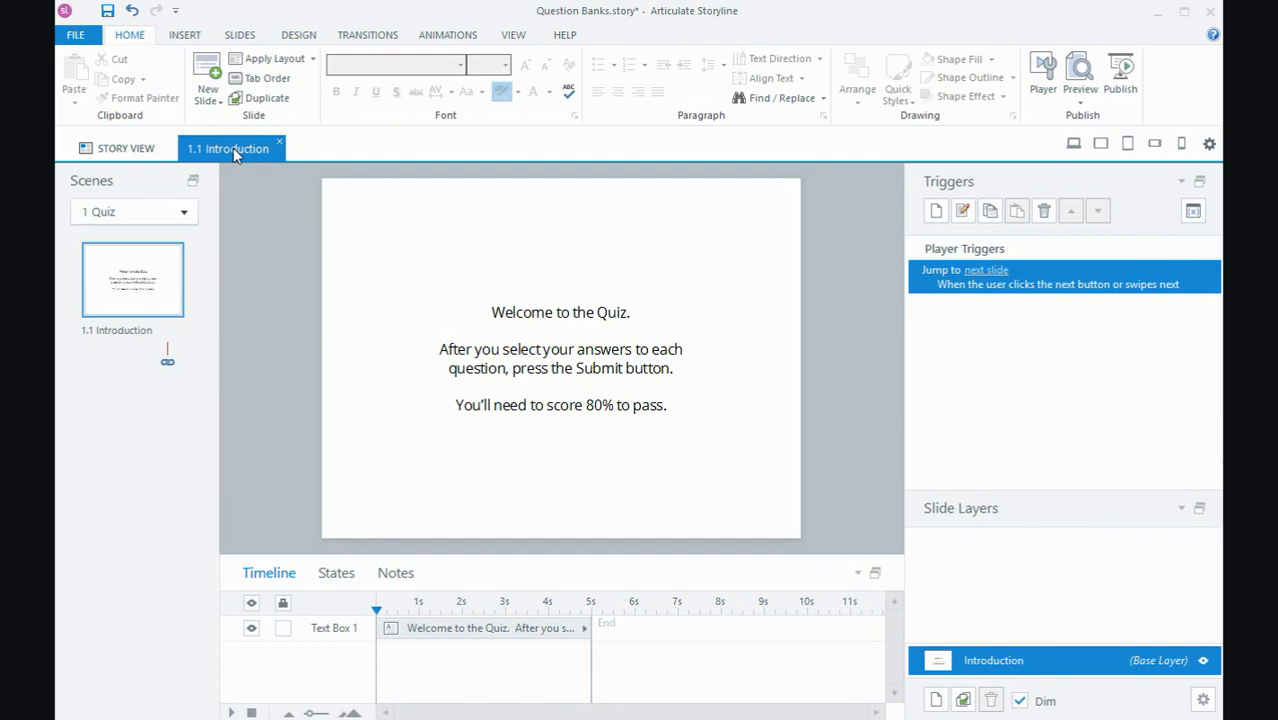
pyautogui.click(107, 12)
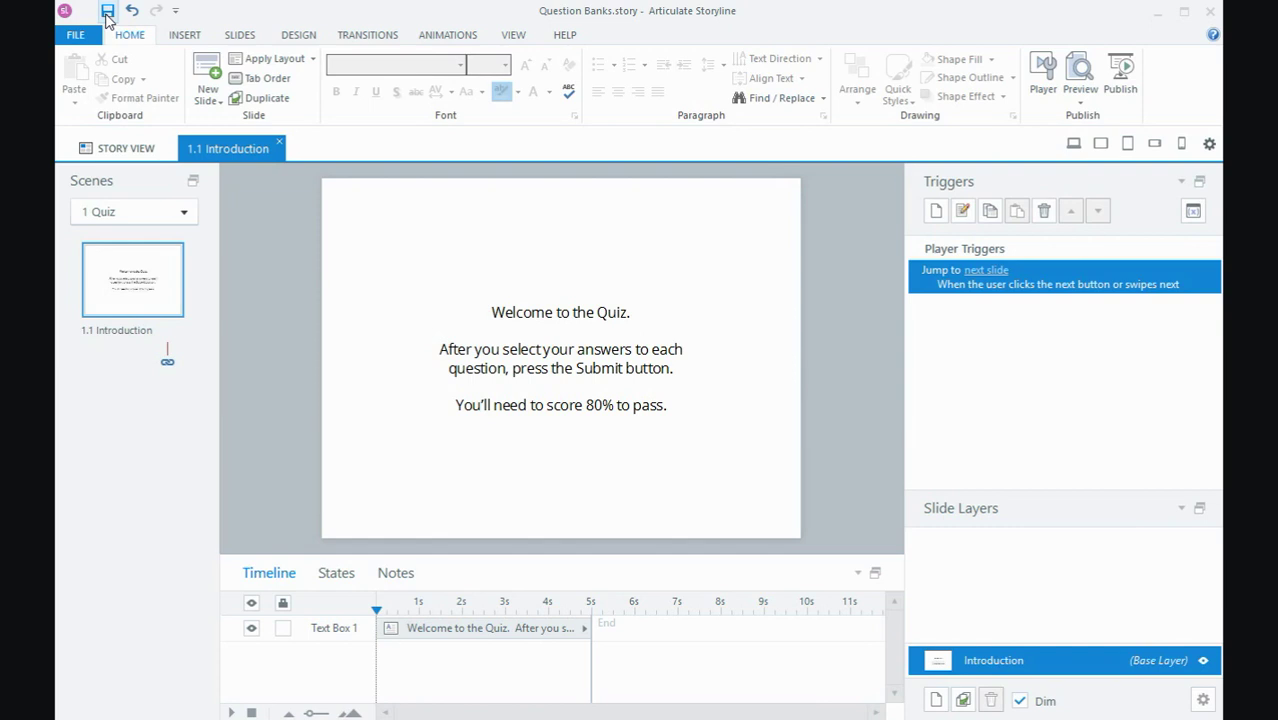
# Step: Start a New Draw from Question Bank using the Tutorial bank
pyautogui.click(246, 38)
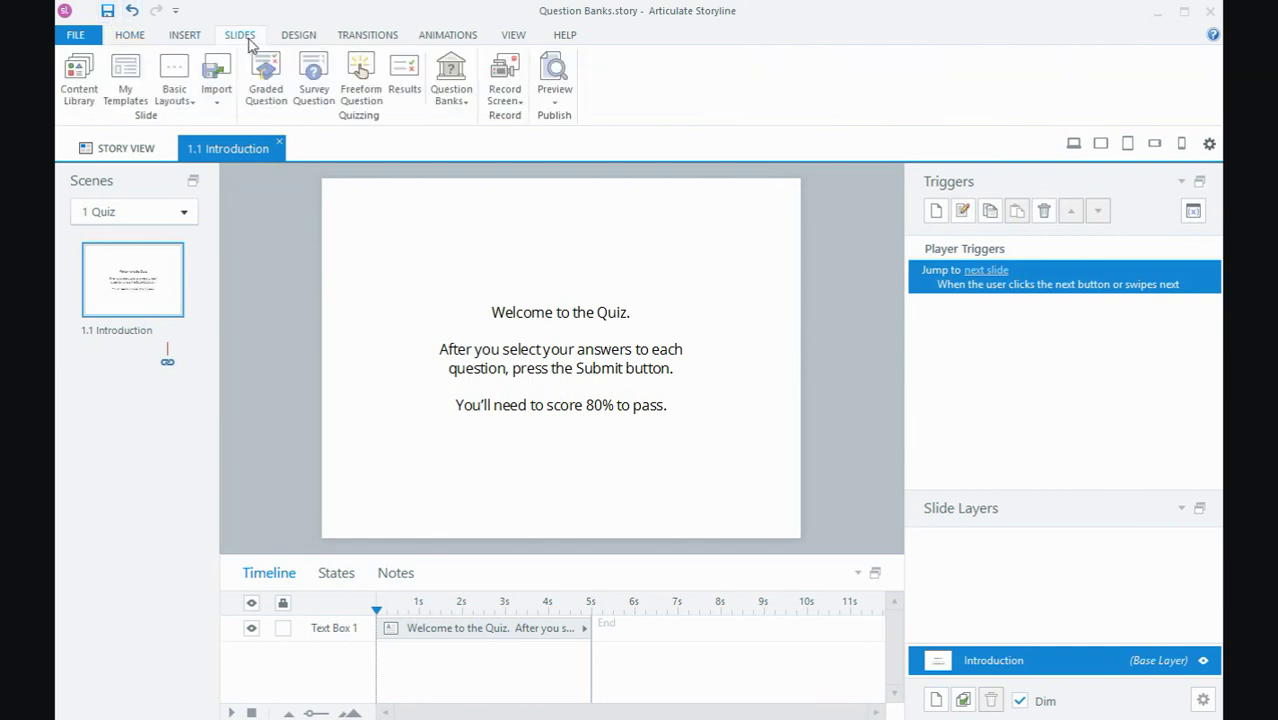
pyautogui.click(451, 90)
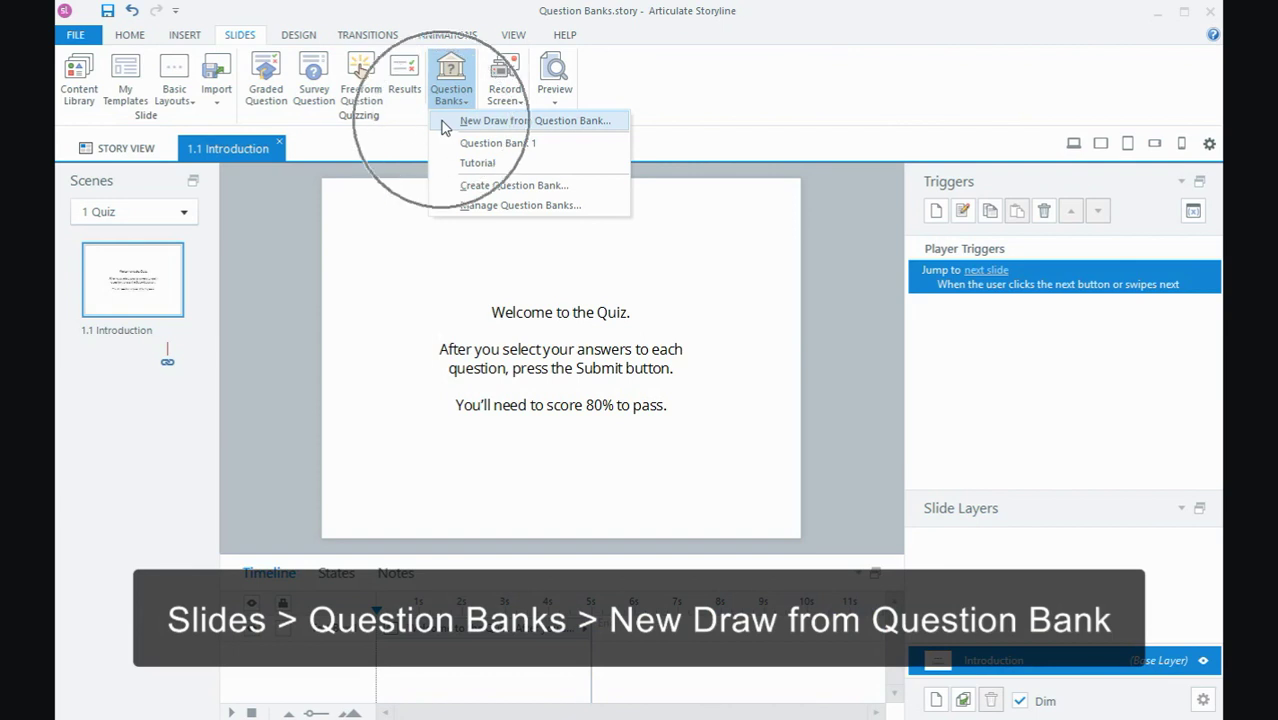
pyautogui.click(443, 122)
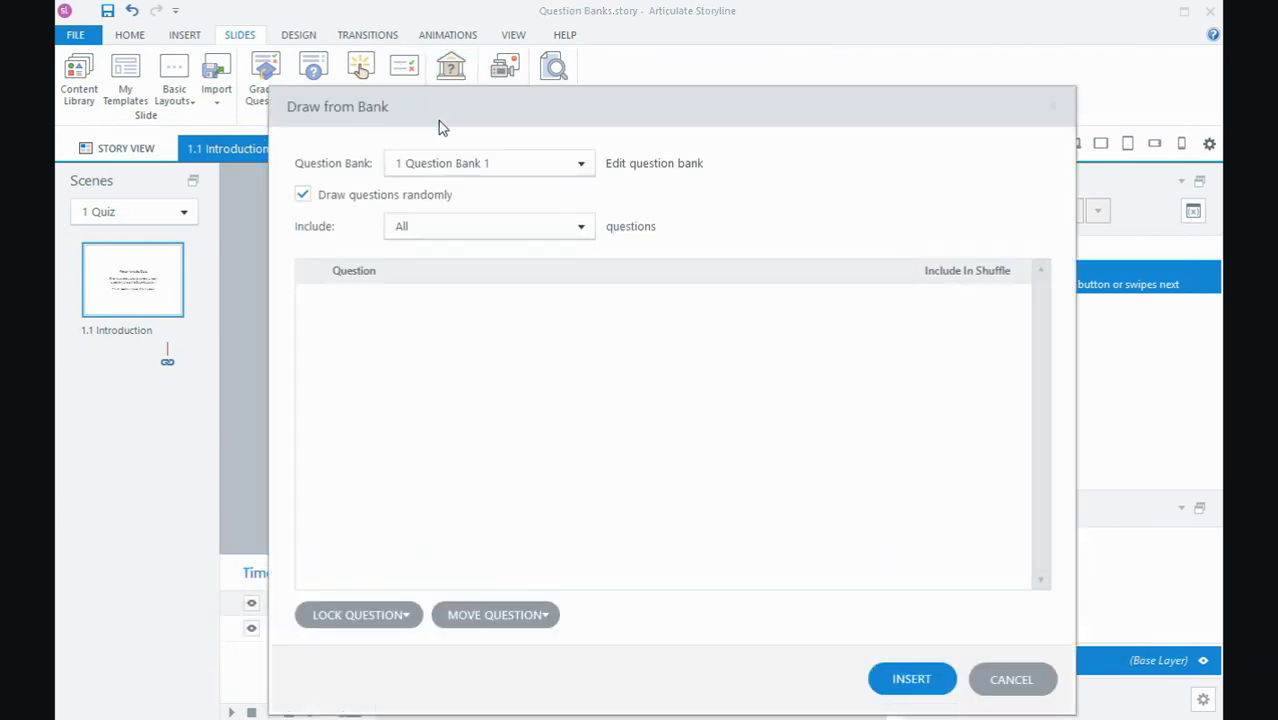
pyautogui.click(447, 165)
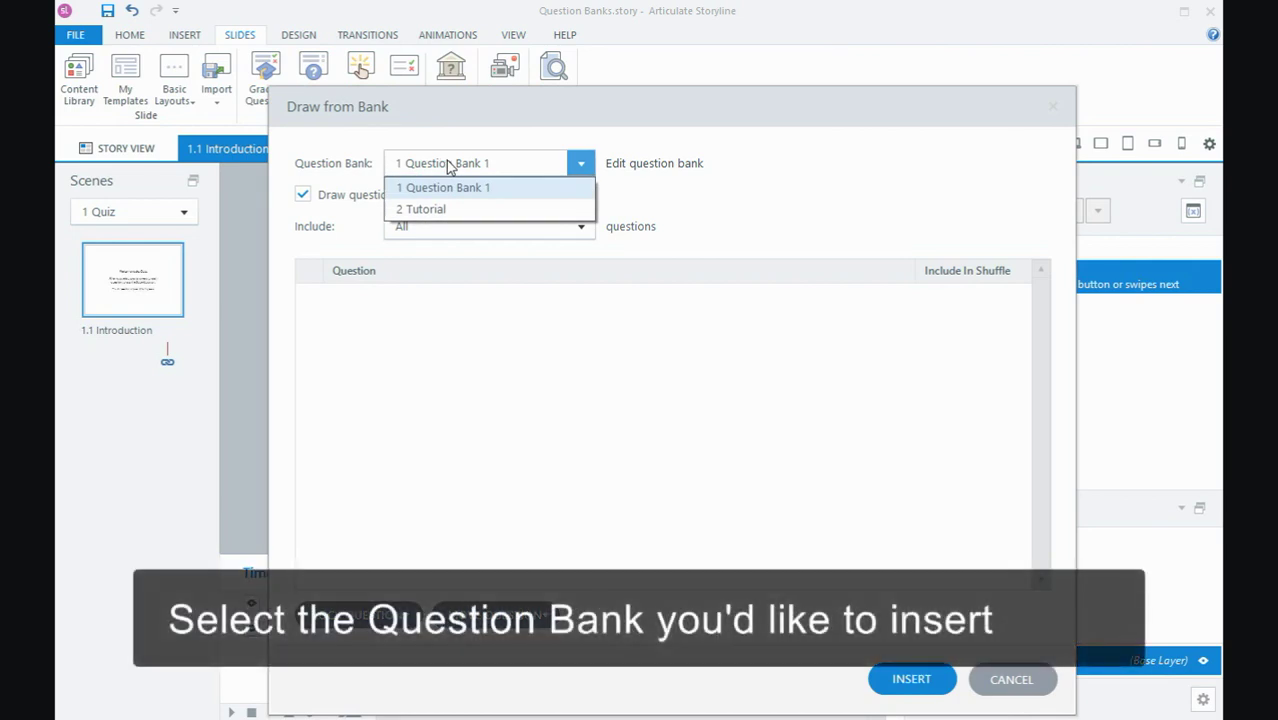
pyautogui.click(464, 212)
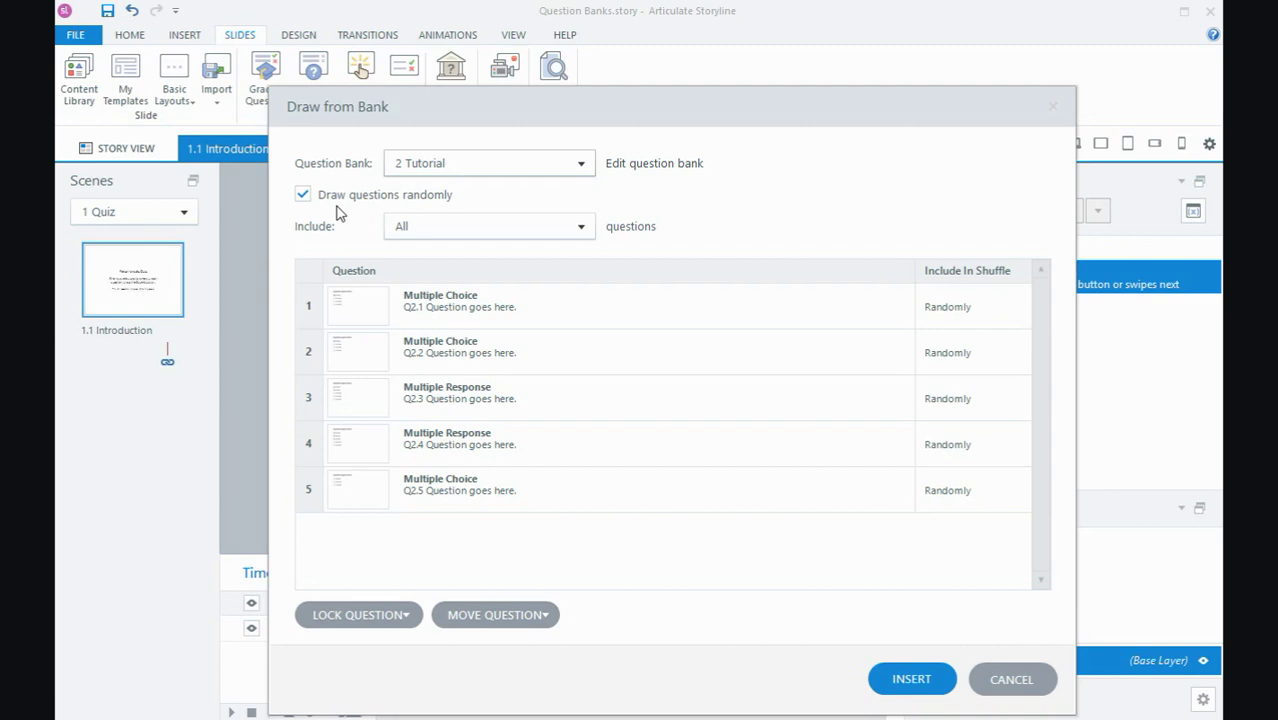
# Step: Set the draw to include 4 questions, with question 1 set to Always
pyautogui.click(580, 227)
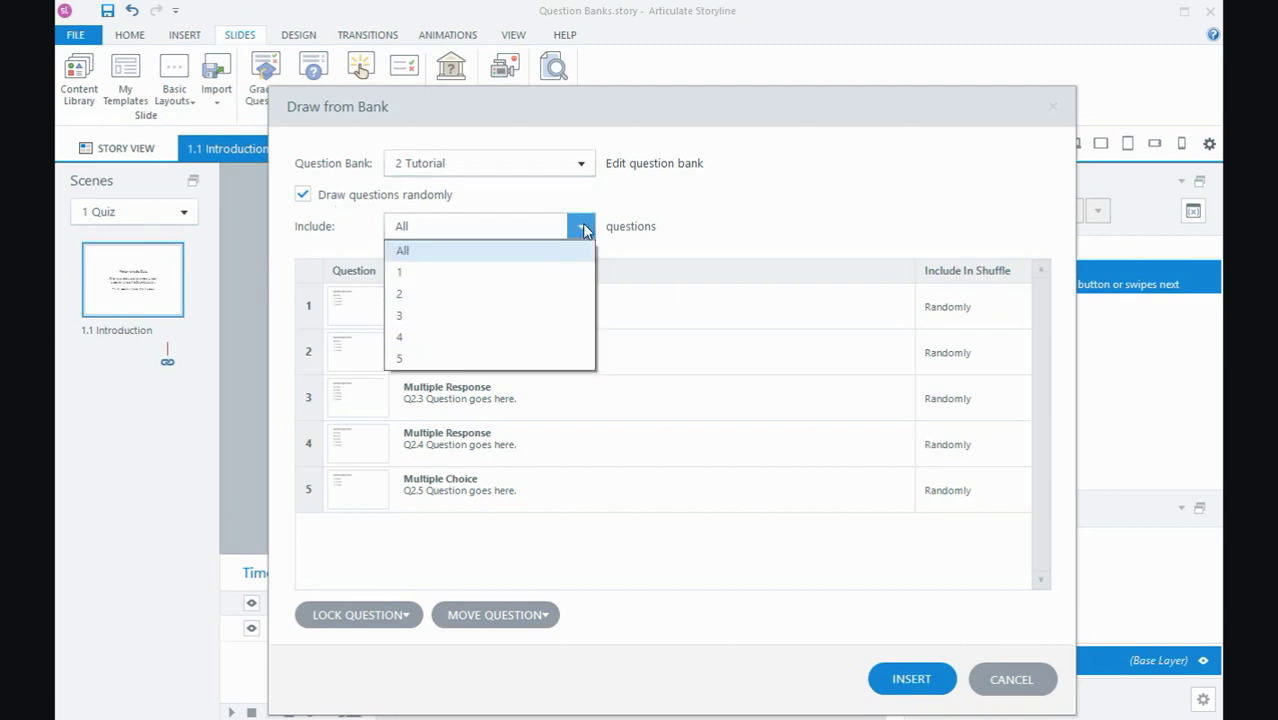
pyautogui.click(436, 342)
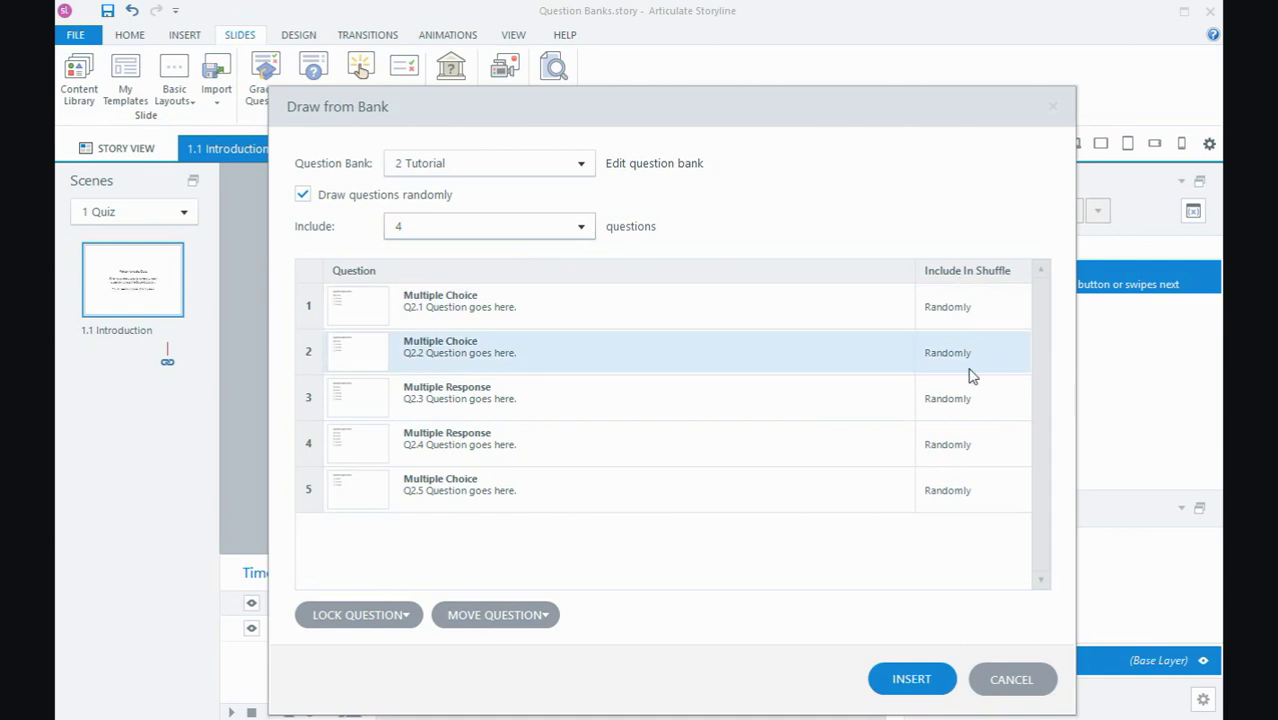
pyautogui.click(979, 316)
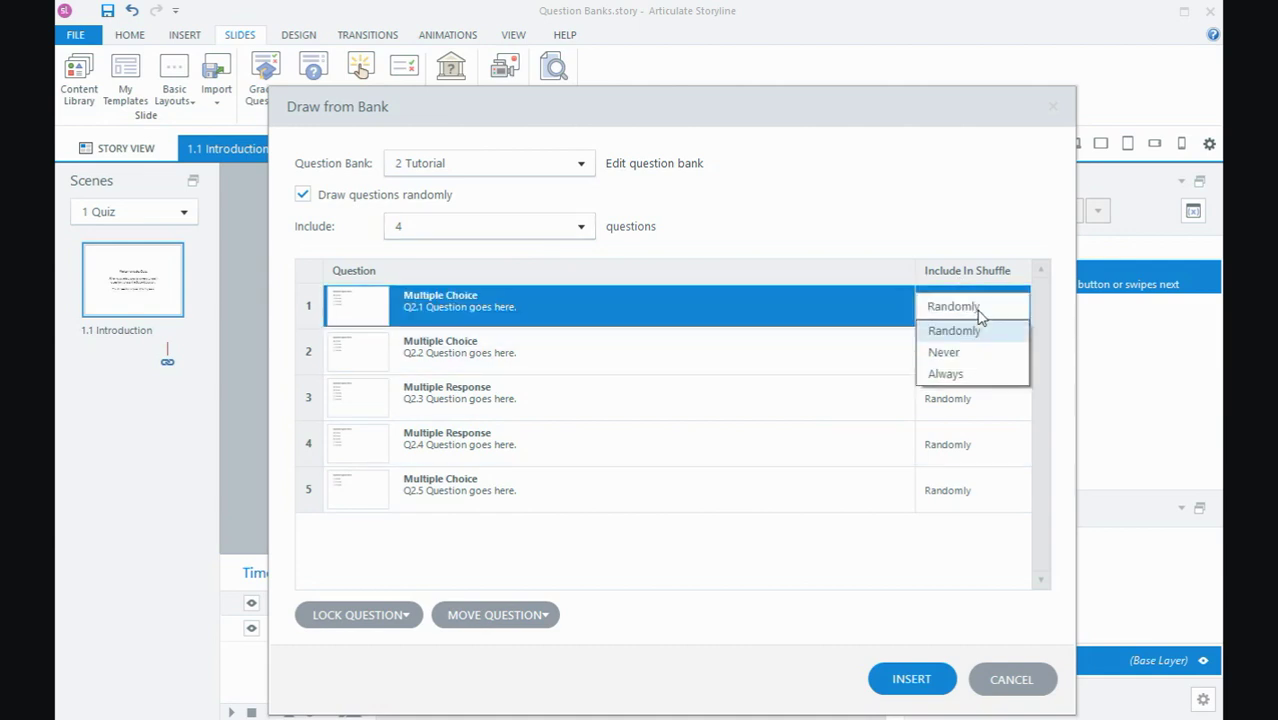
pyautogui.click(975, 375)
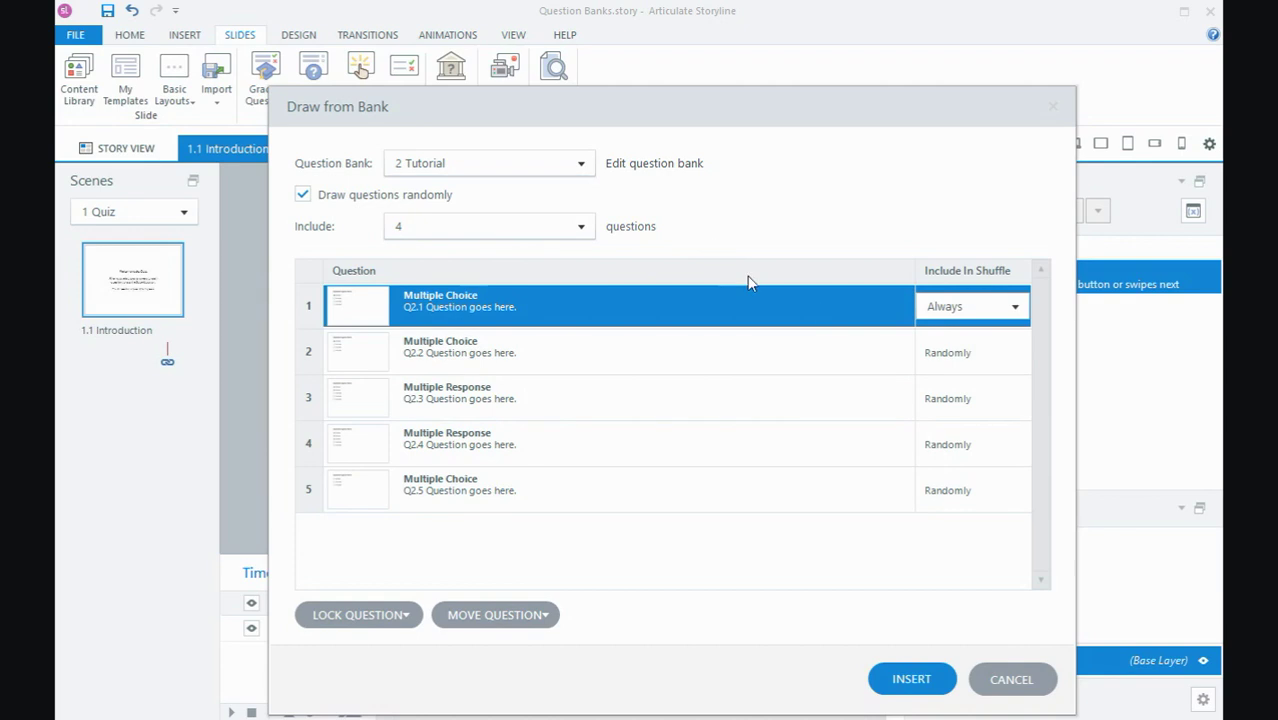
# Step: Insert the Draw from Tutorial slide into the Quiz scene
pyautogui.click(908, 679)
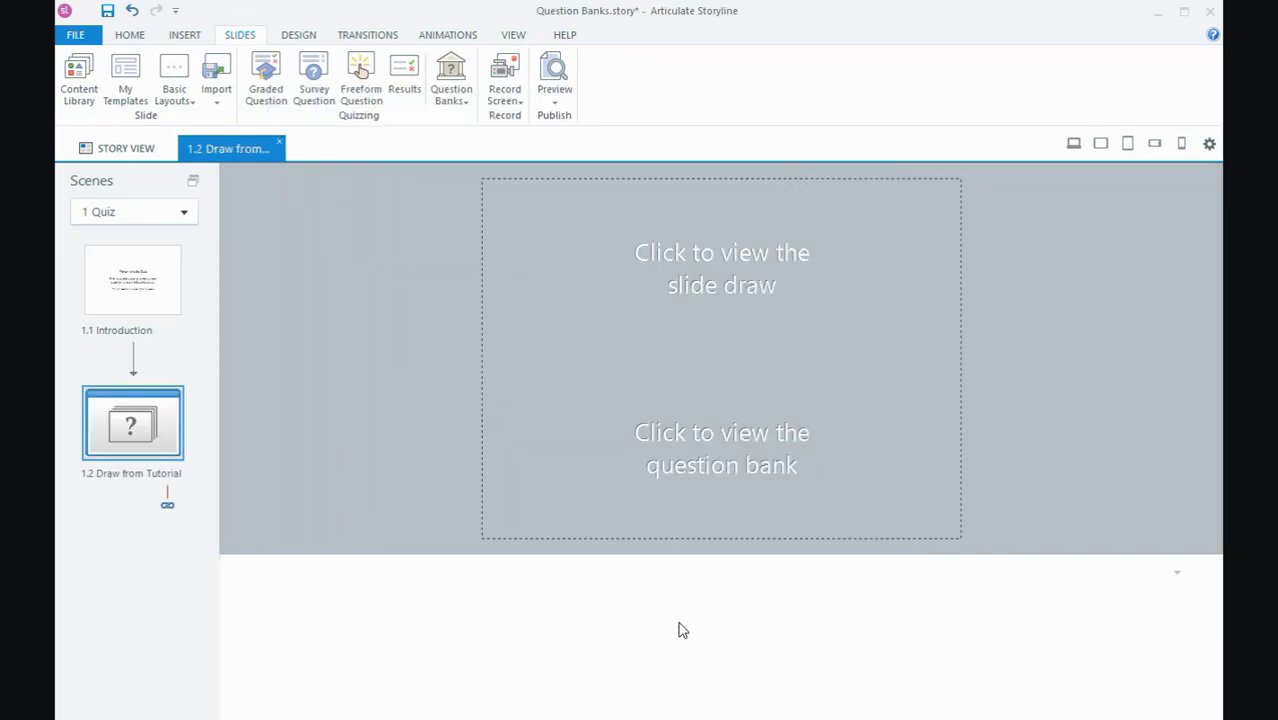
pyautogui.click(170, 428)
pyautogui.click(141, 418)
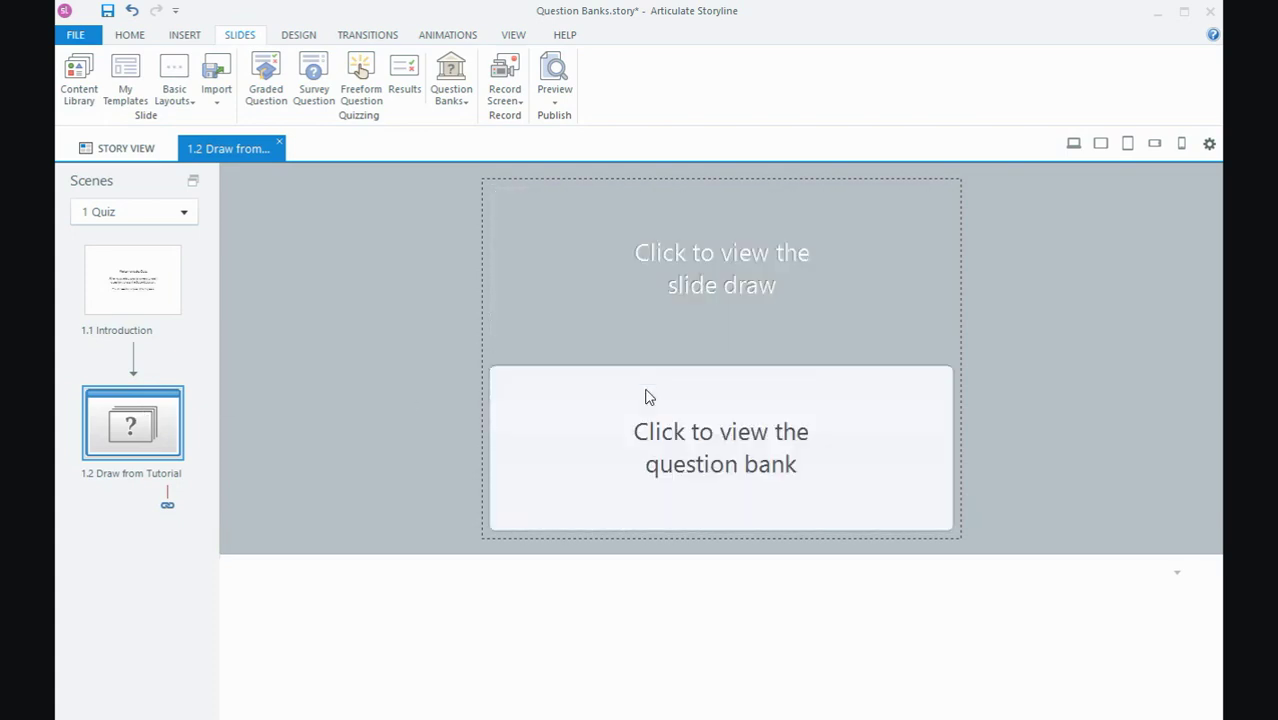
# Step: Check the slide draw settings without changes, then open the Tutorial question bank
pyautogui.click(708, 279)
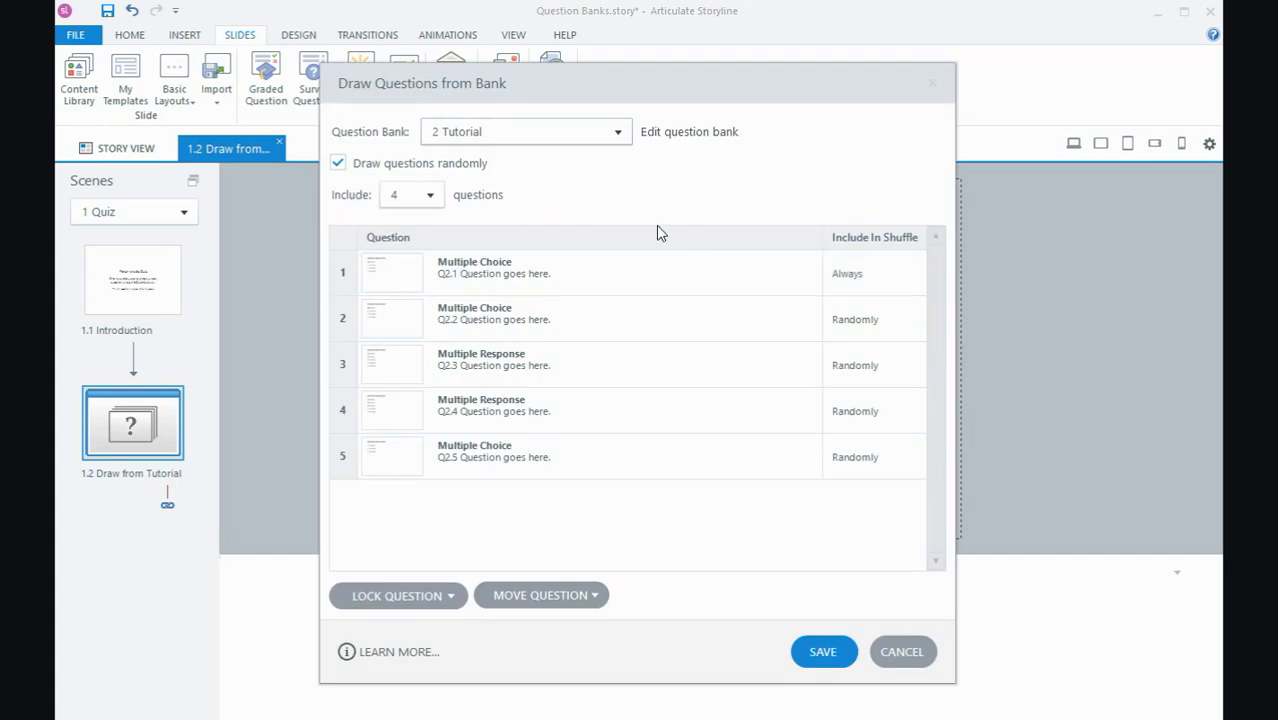
pyautogui.click(888, 655)
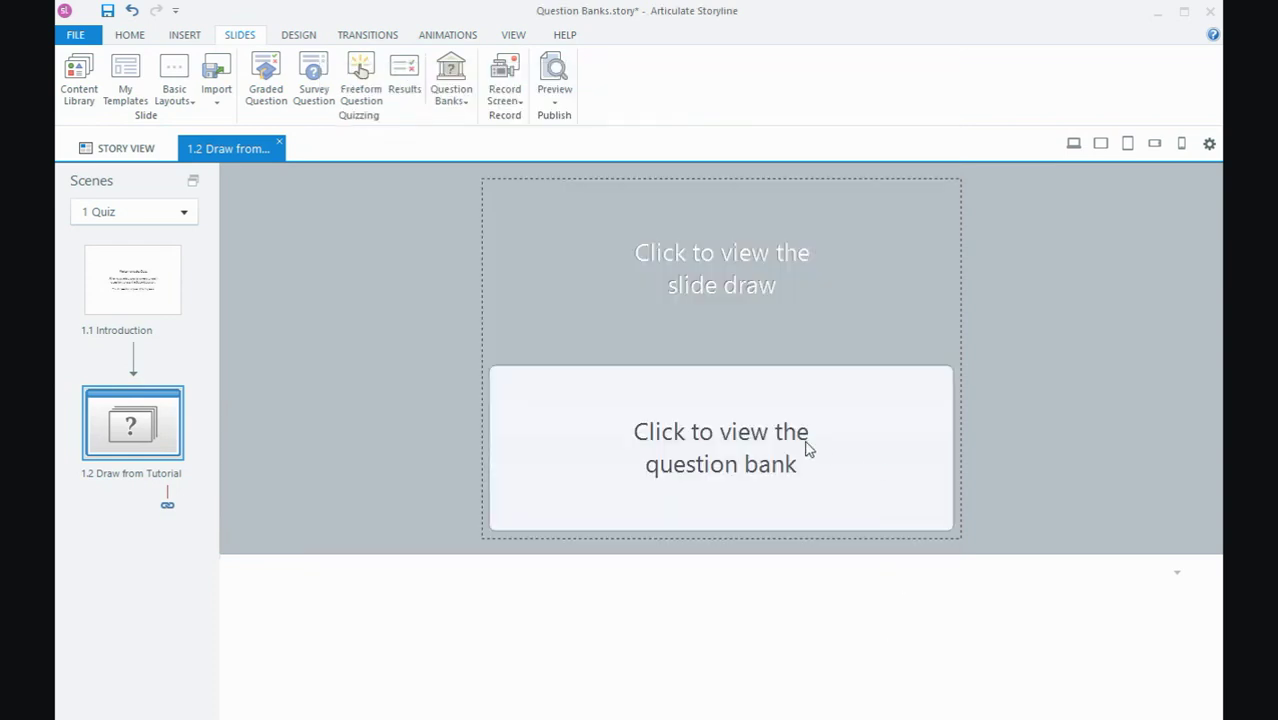
pyautogui.click(807, 444)
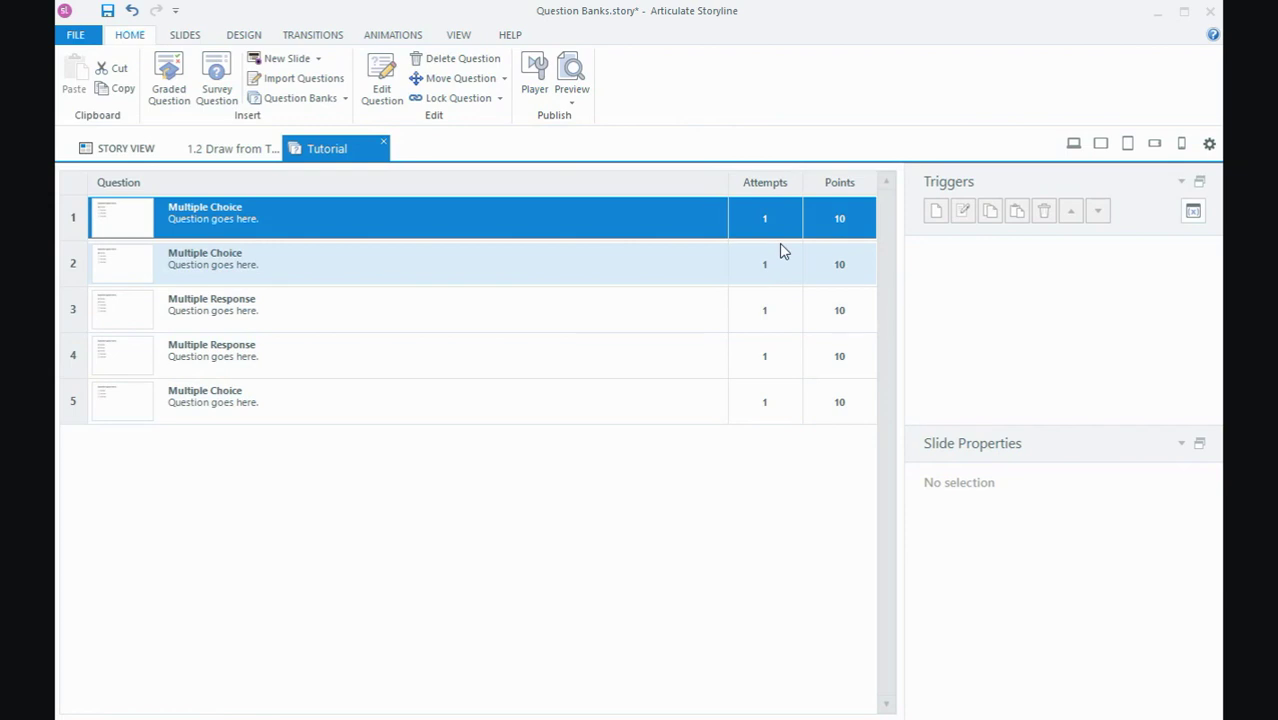
# Step: Open question Q2.1 from the Tutorial bank, then close it and the bank
pyautogui.doubleClick(461, 215)
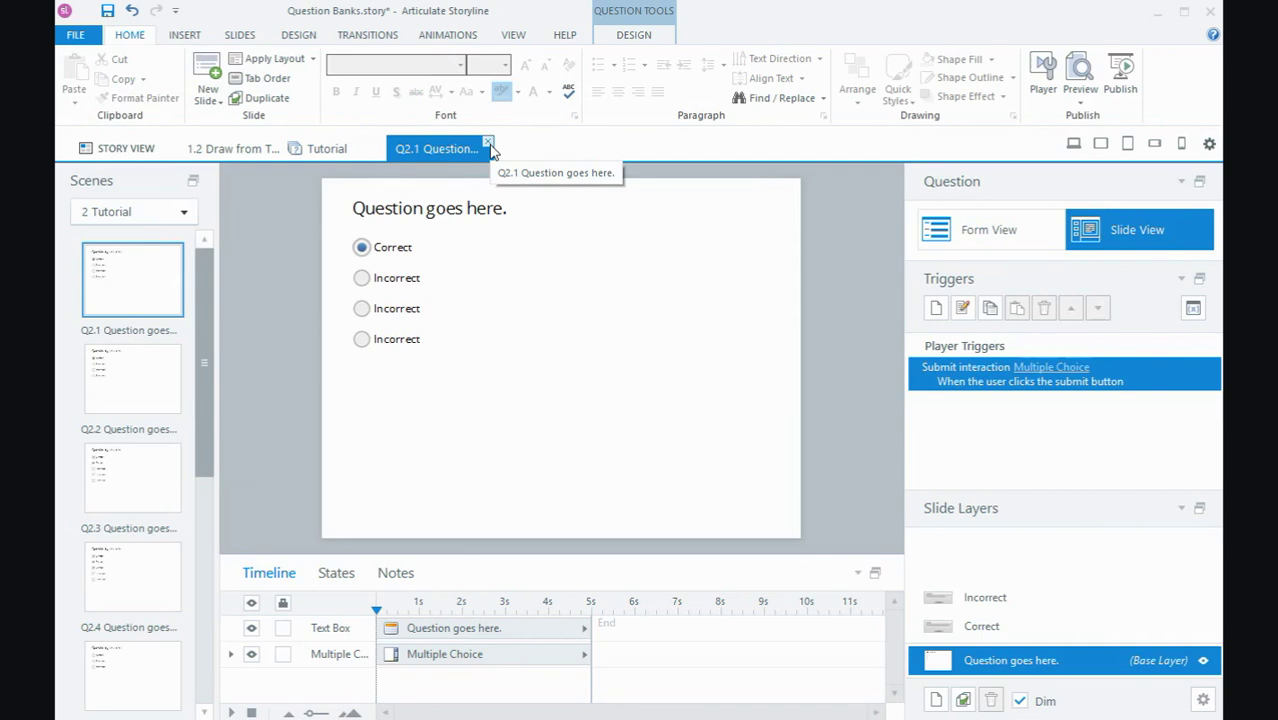
pyautogui.click(488, 143)
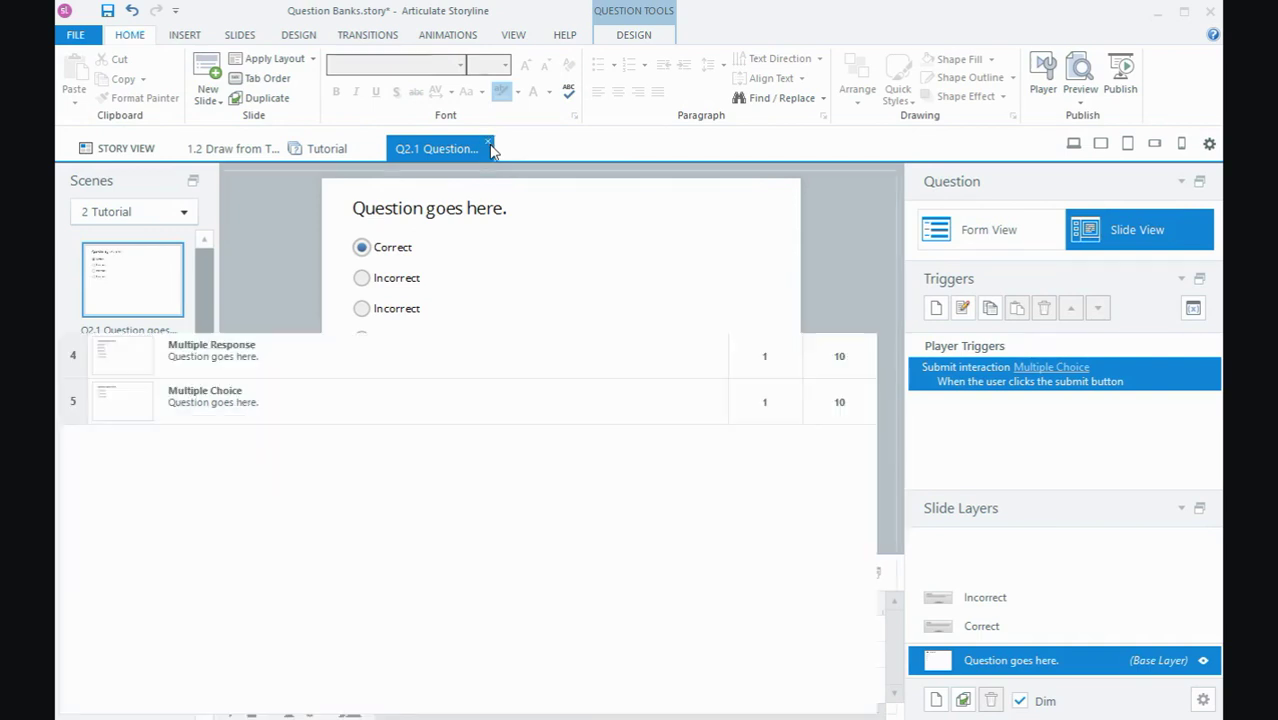
pyautogui.click(383, 141)
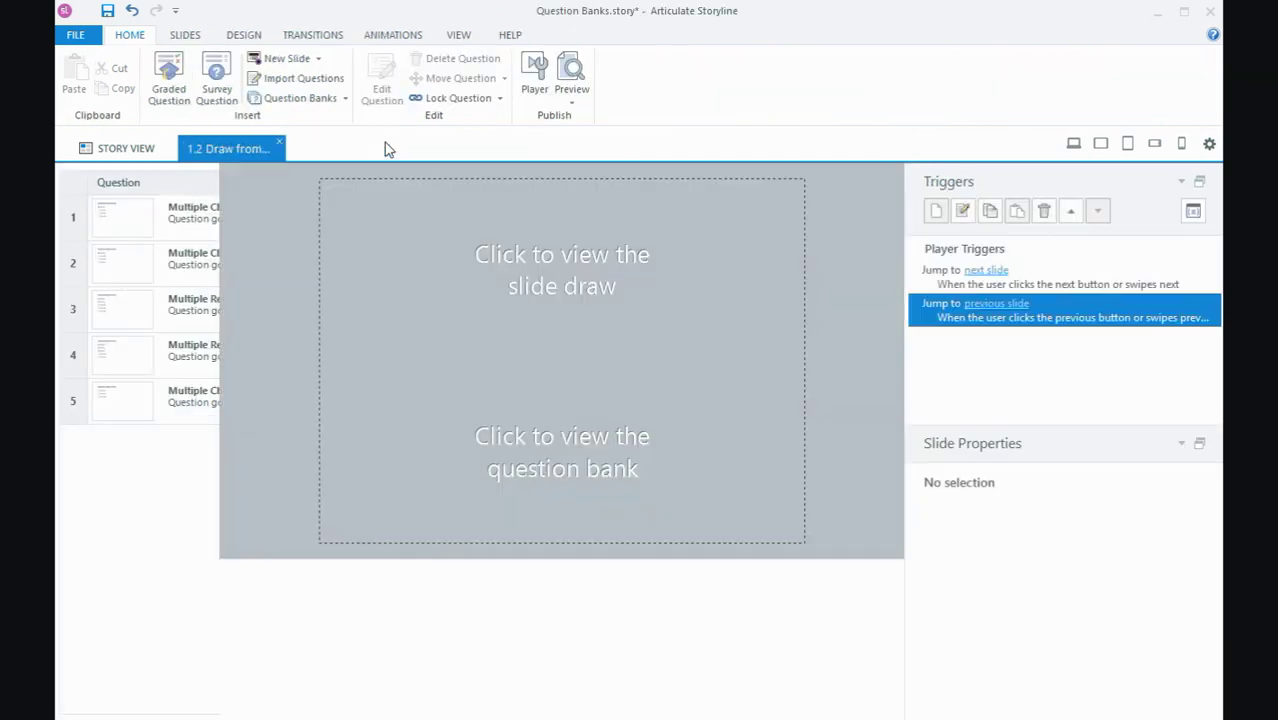